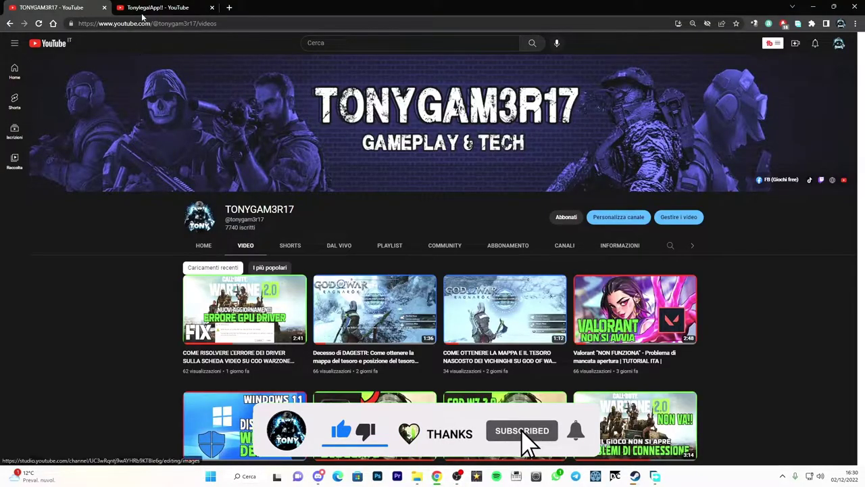
# - Look through the TonylegalApp!! YouTube channel page down to its video list, and minimise the browser
pyautogui.click(142, 12)
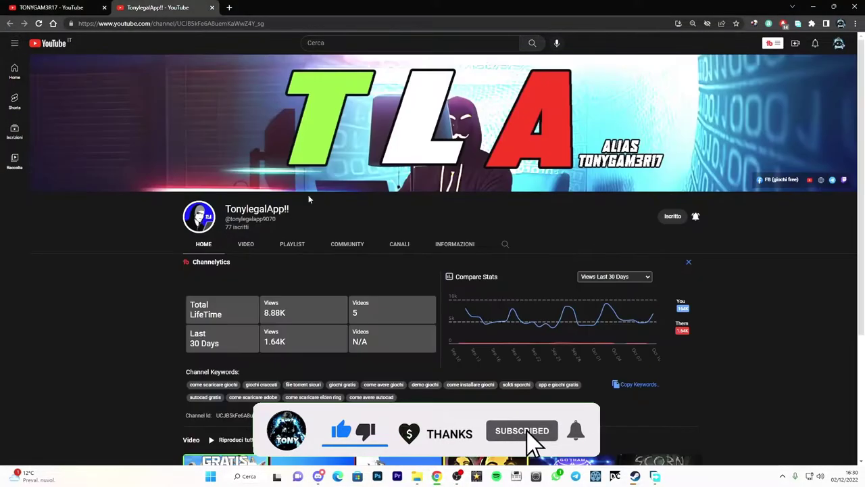
pyautogui.scroll(-2, 601, 313)
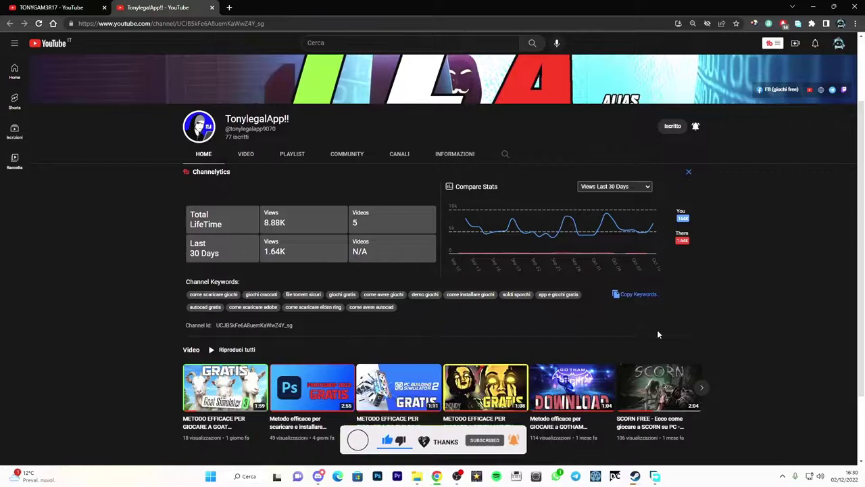
pyautogui.scroll(-1, 787, 254)
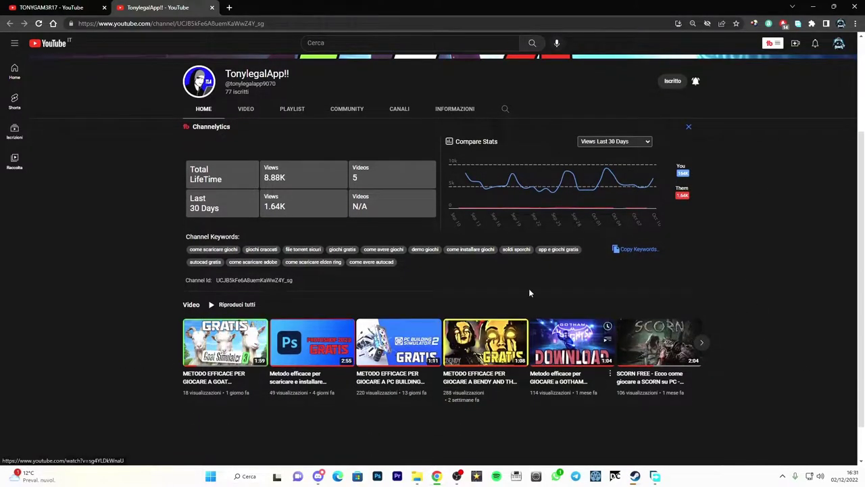
pyautogui.click(813, 6)
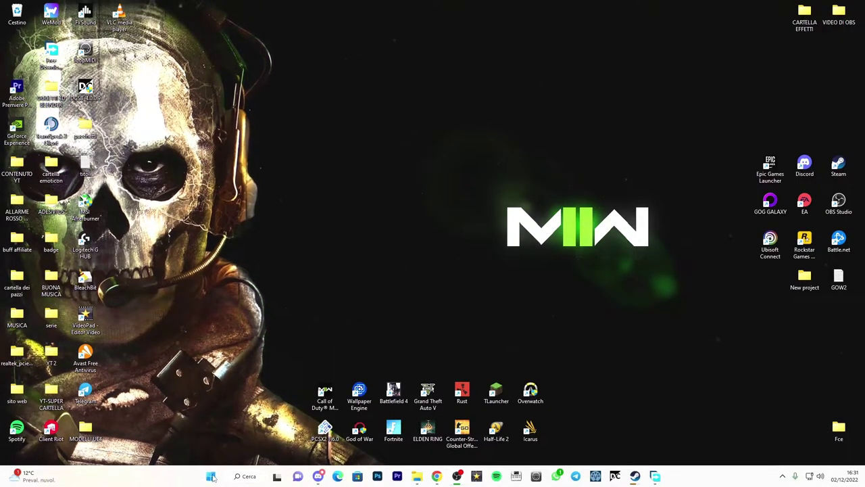
# - In Device Manager, search automatically for an updated driver for the NVIDIA GeForce GTX 1660 SUPER display adapter
pyautogui.press('super+x')
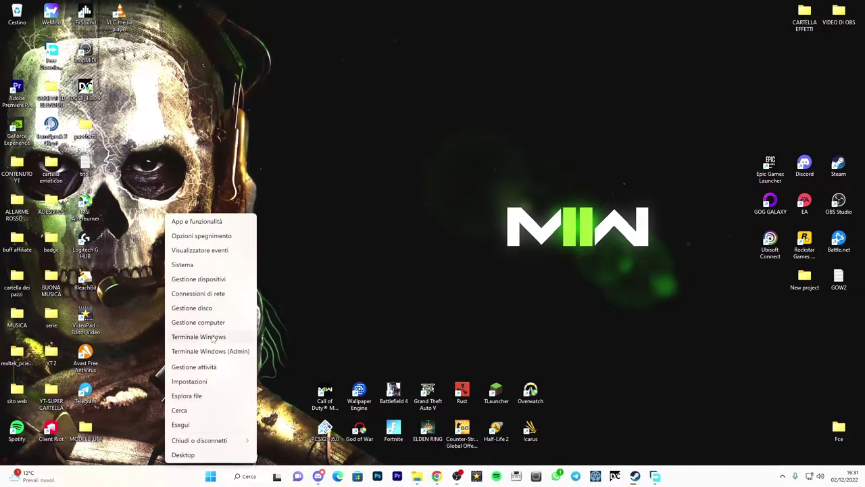
pyautogui.click(194, 284)
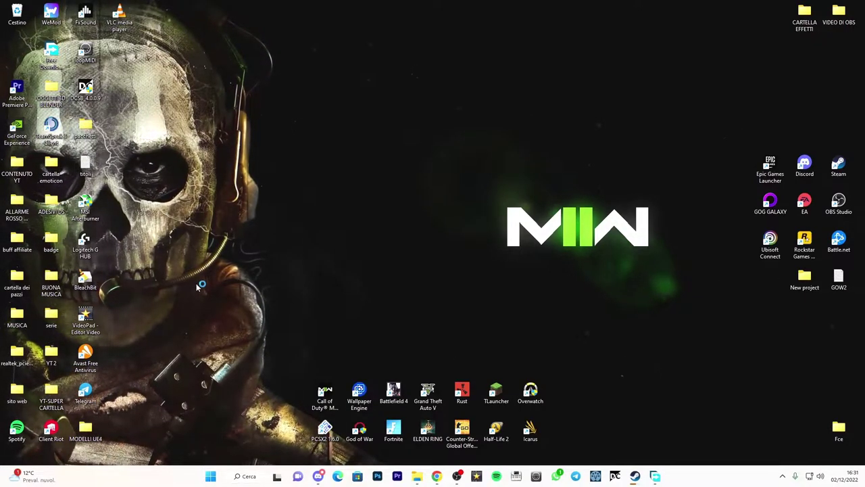
pyautogui.moveTo(124, 30); pyautogui.dragTo(268, 44)
pyautogui.scroll(-3, 232, 196)
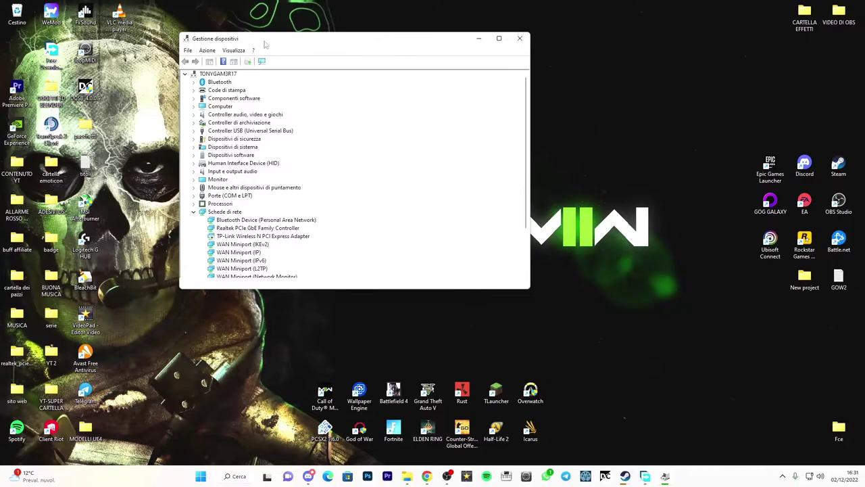
pyautogui.click(193, 253)
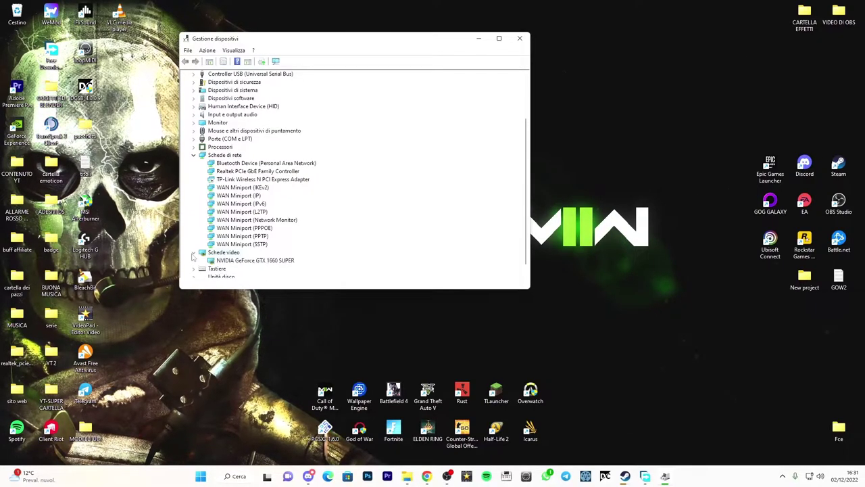
pyautogui.rightClick(241, 261)
pyautogui.click(266, 265)
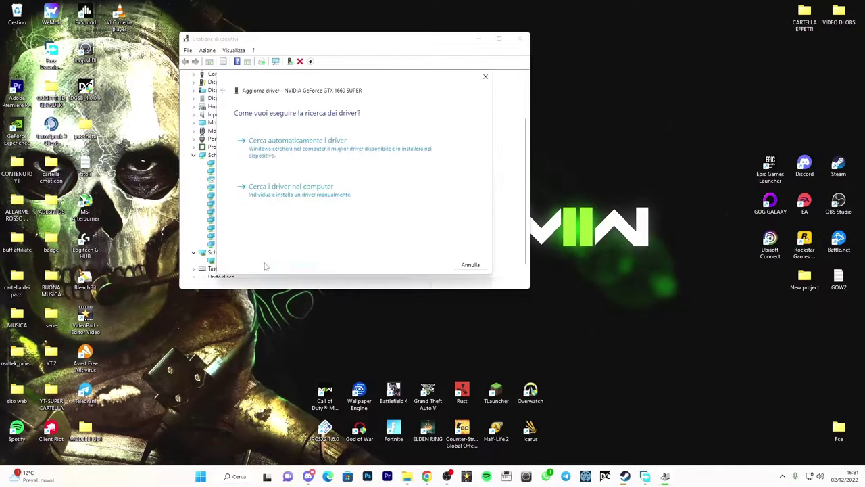
pyautogui.click(290, 142)
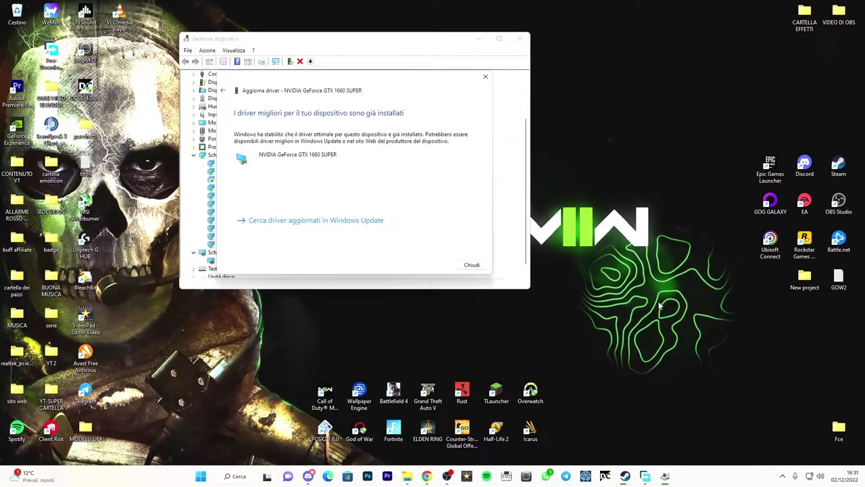
# - Check for graphics driver updates in GeForce Experience, and close it
pyautogui.press('super+s')
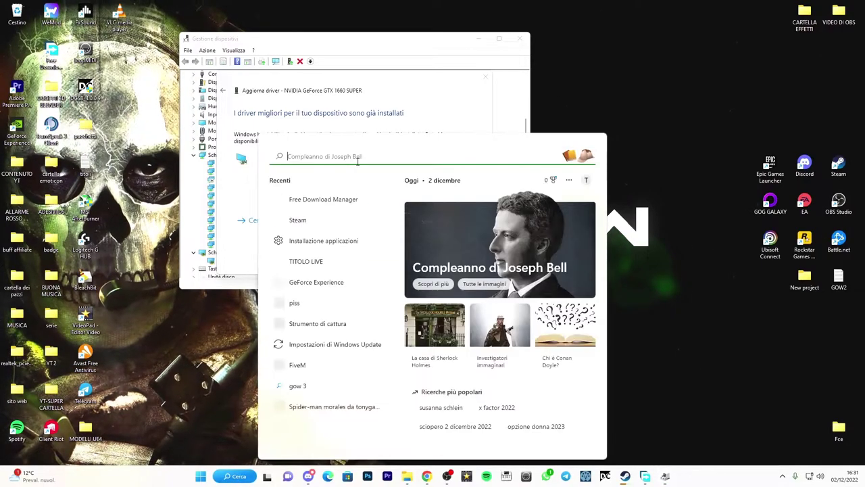
pyautogui.click(315, 281)
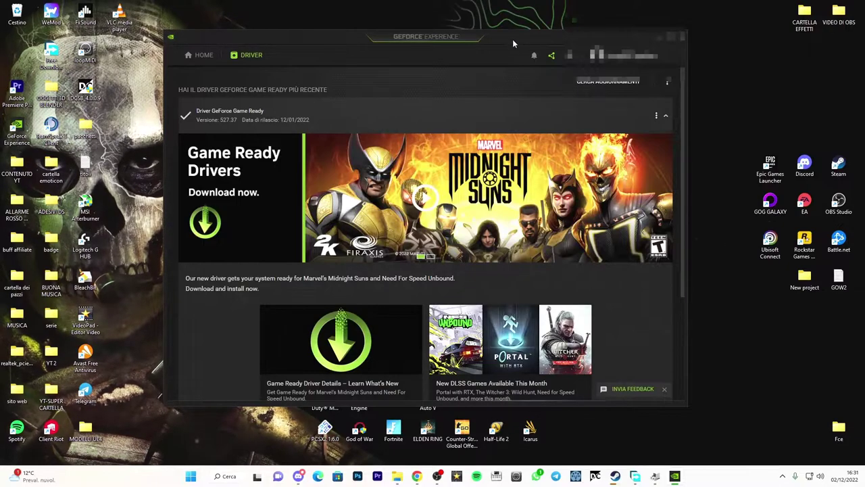
pyautogui.click(612, 96)
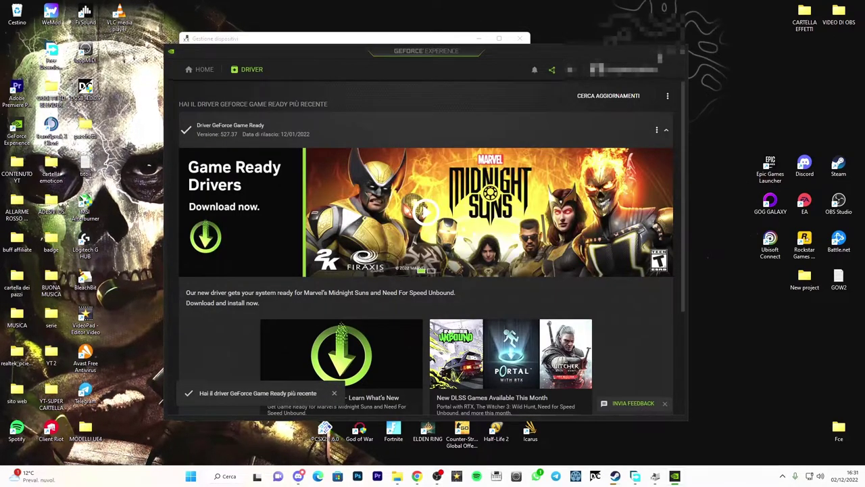
pyautogui.click(682, 51)
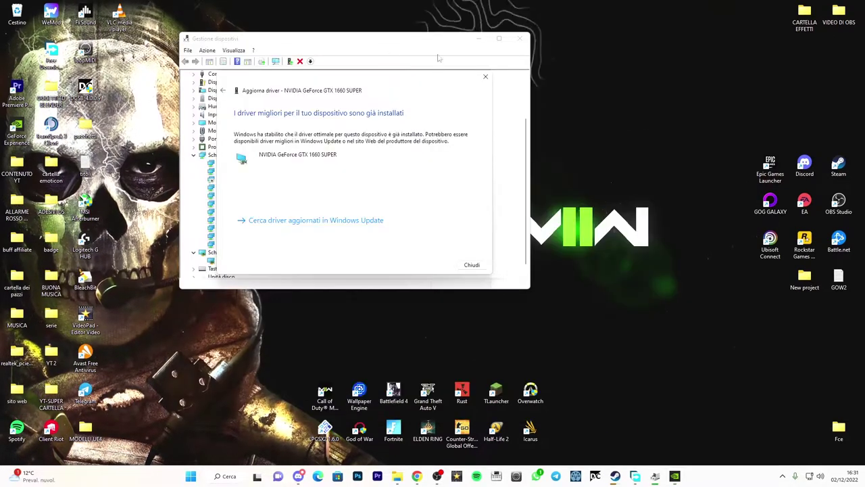
# - Check for available updates in Windows Update from the driver search results, and minimise Device Manager
pyautogui.click(297, 220)
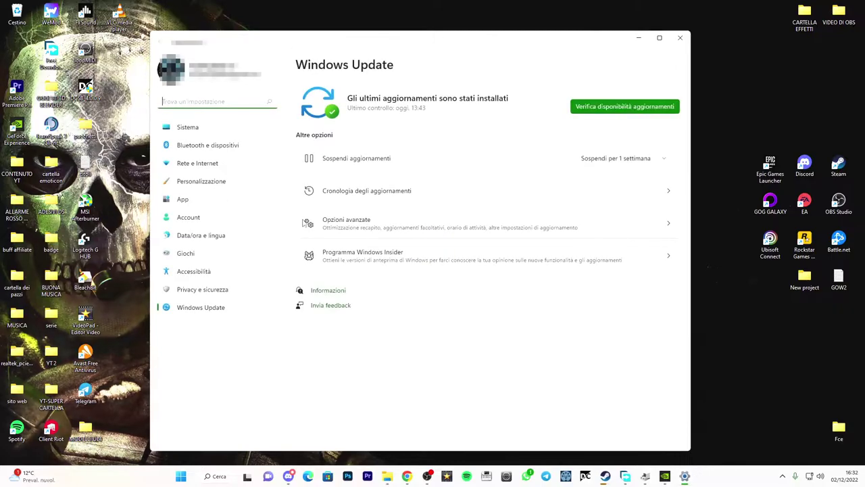
pyautogui.click(608, 108)
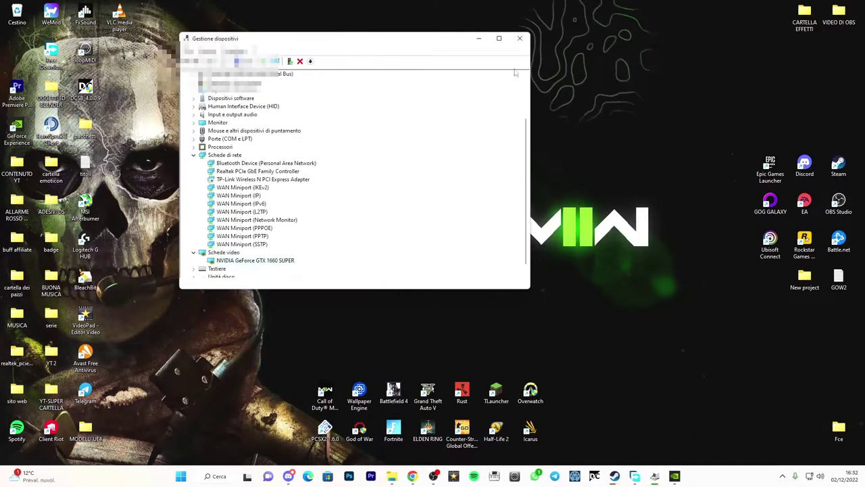
pyautogui.click(478, 39)
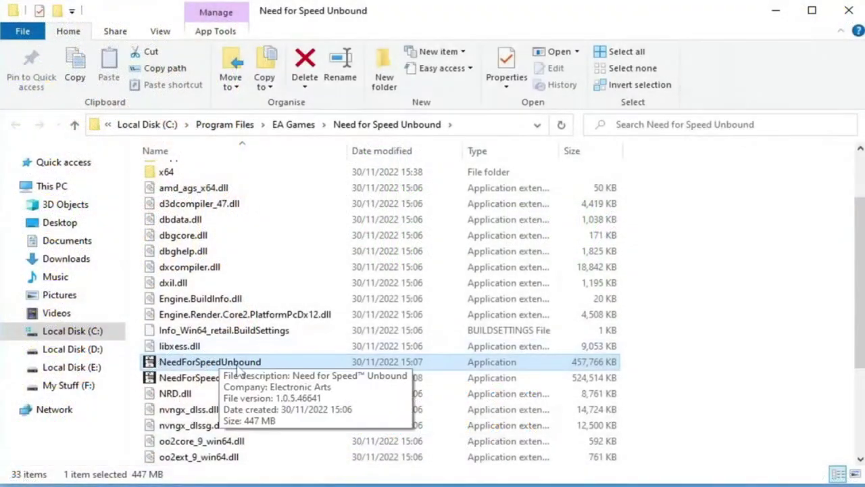
# - Set the NeedForSpeedUnbound application's compatibility properties to run the program as an administrator
pyautogui.rightClick(270, 363)
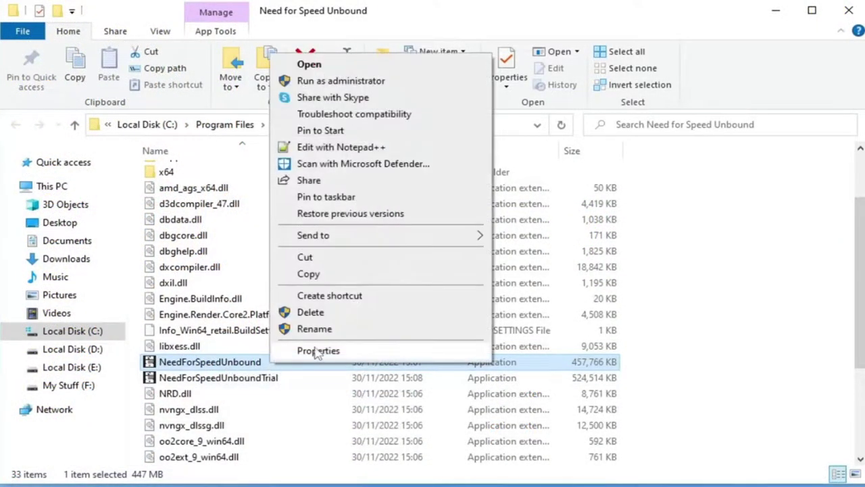
pyautogui.click(318, 350)
pyautogui.moveTo(433, 167); pyautogui.dragTo(360, 53)
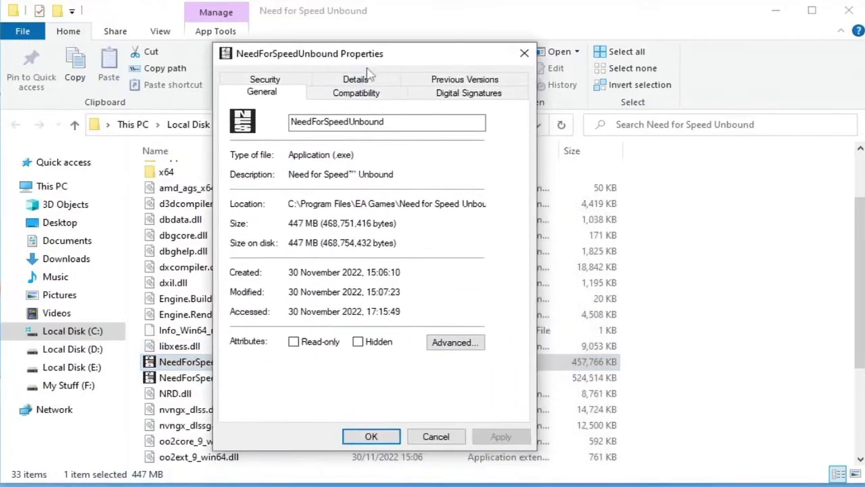
pyautogui.click(374, 95)
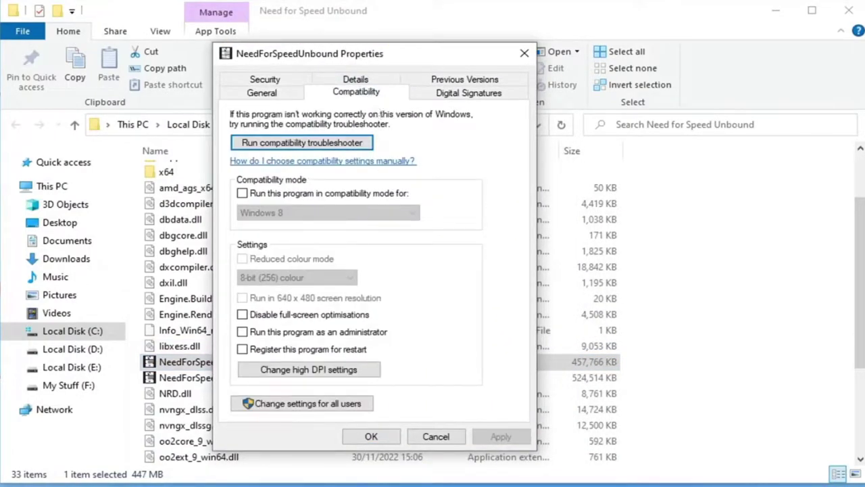
pyautogui.click(341, 331)
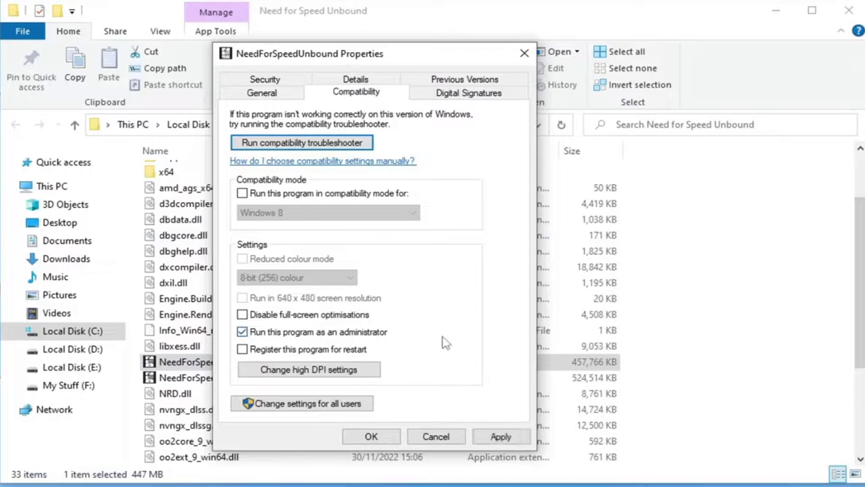
pyautogui.click(500, 436)
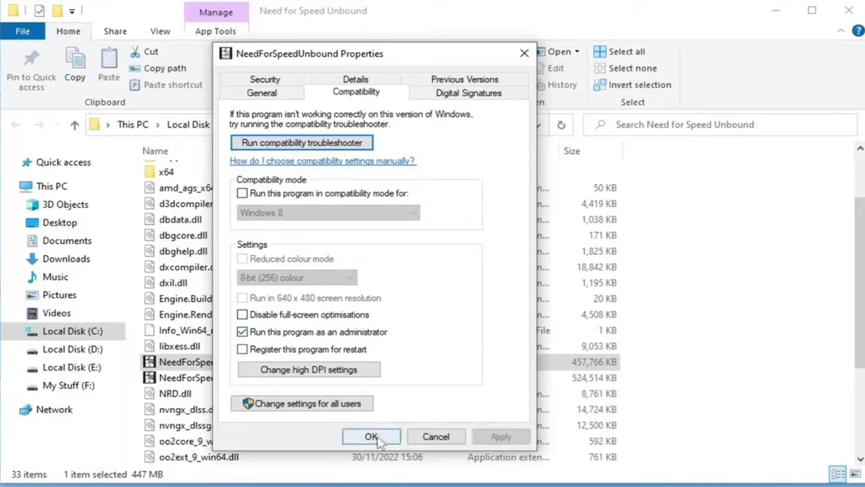
pyautogui.click(372, 436)
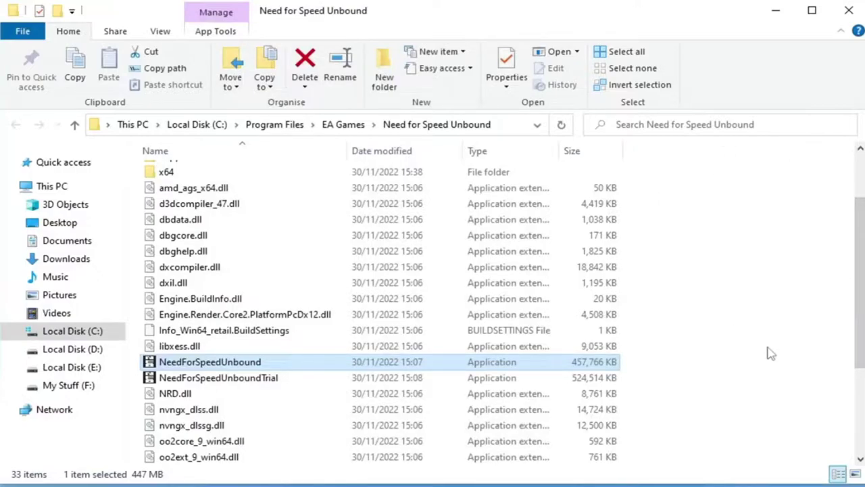
# - Open the vc2015 redist folder inside the game's __Installer\vc folder to view the Visual C++ installers
pyautogui.scroll(2, 770, 353)
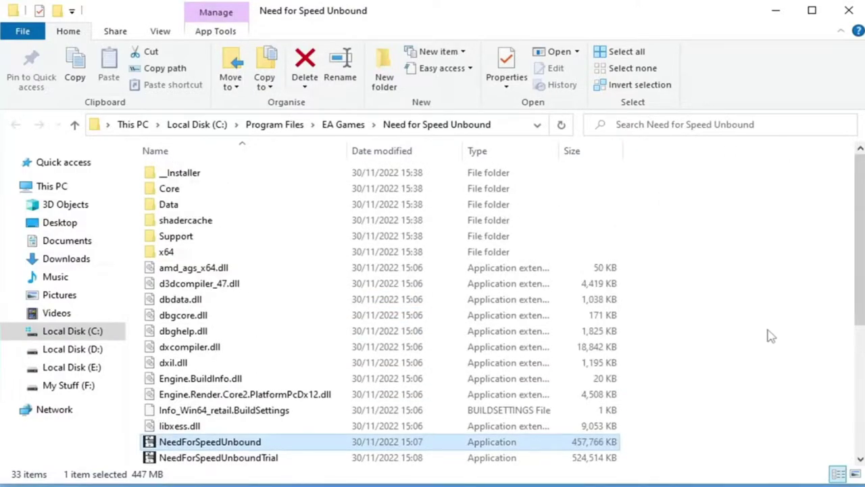
pyautogui.doubleClick(237, 177)
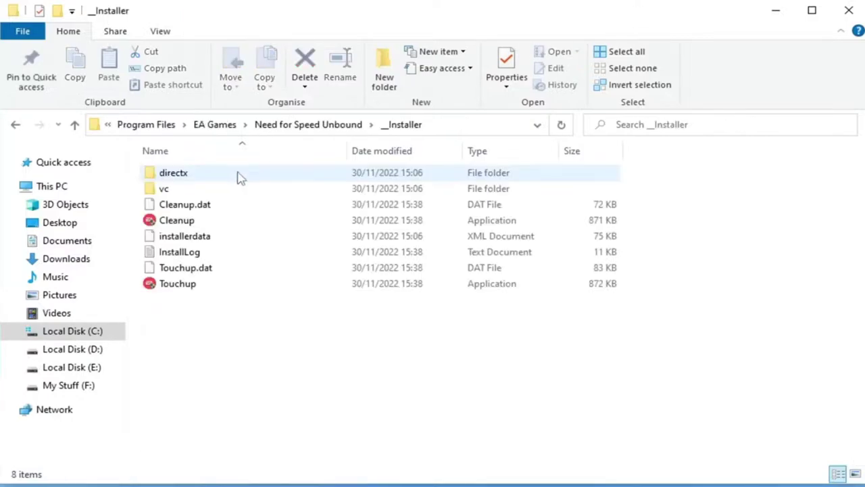
pyautogui.doubleClick(190, 189)
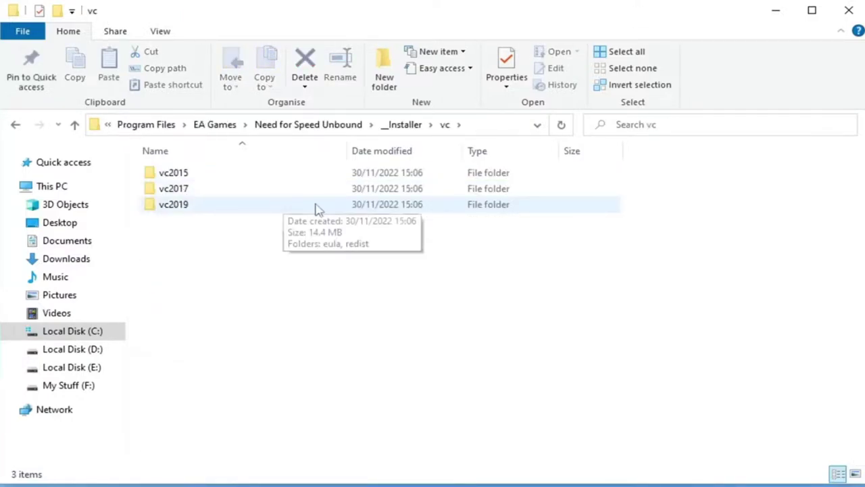
pyautogui.doubleClick(213, 177)
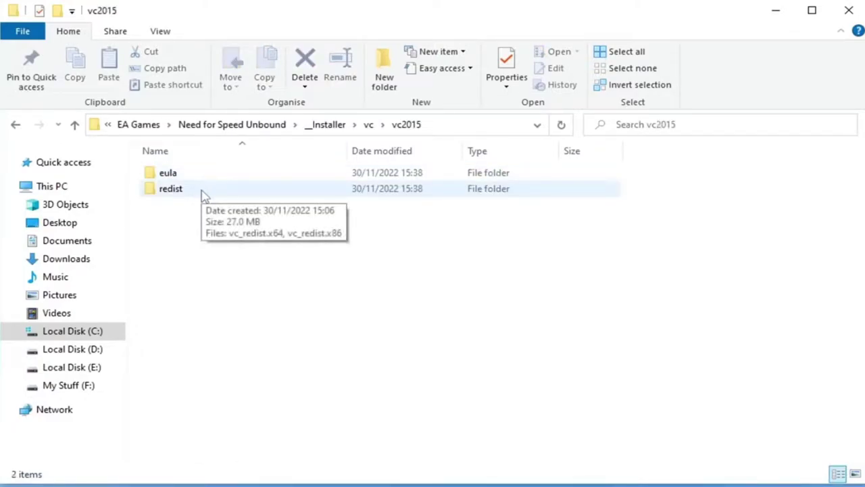
pyautogui.doubleClick(203, 194)
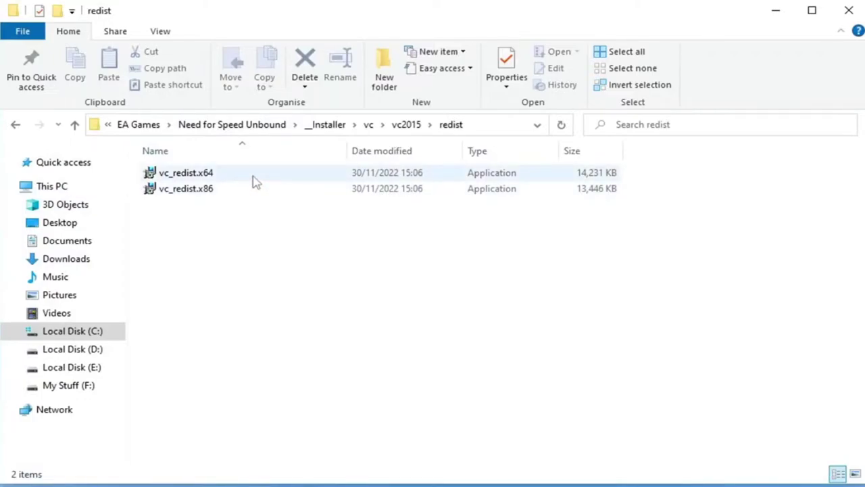
pyautogui.moveTo(255, 181)
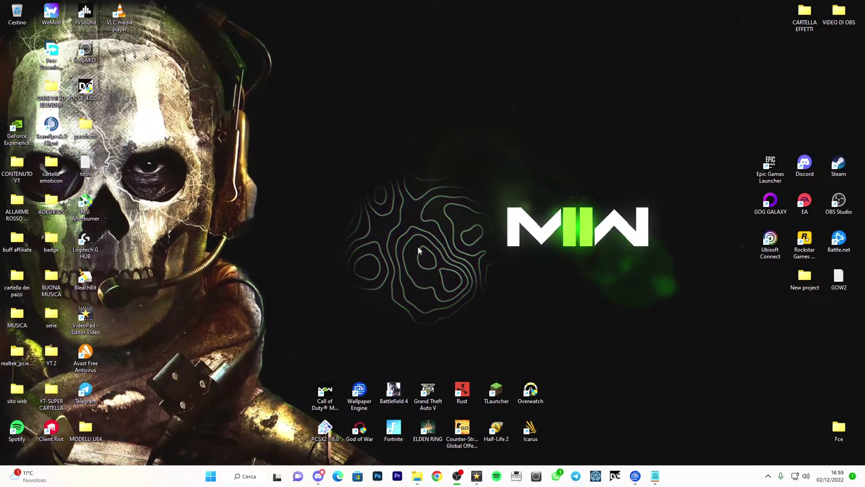
# - Check the system type on the Windows system information page, and close the settings
pyautogui.rightClick(210, 475)
pyautogui.click(196, 380)
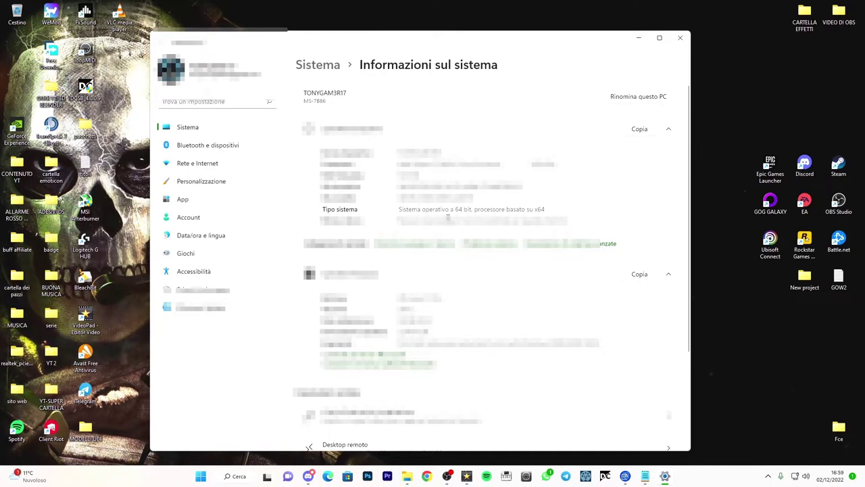
pyautogui.click(680, 37)
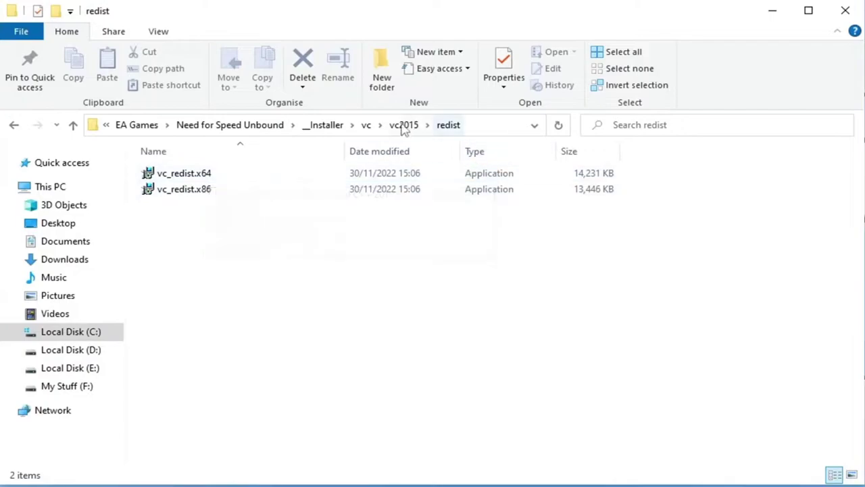
# - Open the vc2019 redist folder inside the game's __Installer\vc folder to view its Visual C++ installer
pyautogui.click(366, 125)
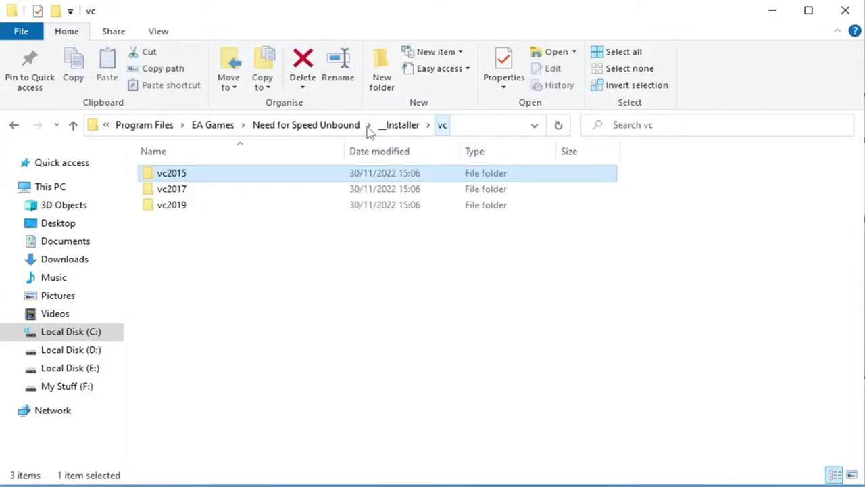
pyautogui.doubleClick(198, 208)
pyautogui.doubleClick(221, 191)
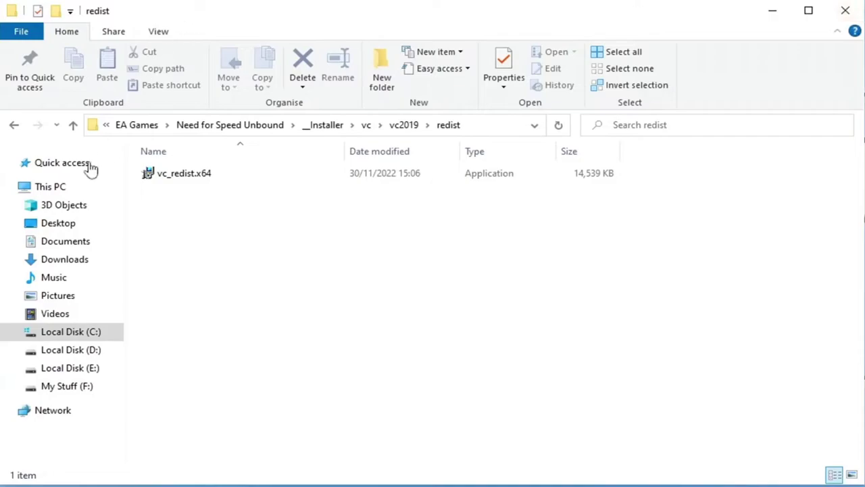
# - Rename the Need For Speed(TM) Unbound folder in Documents by adding BK to the end of its name
pyautogui.click(60, 243)
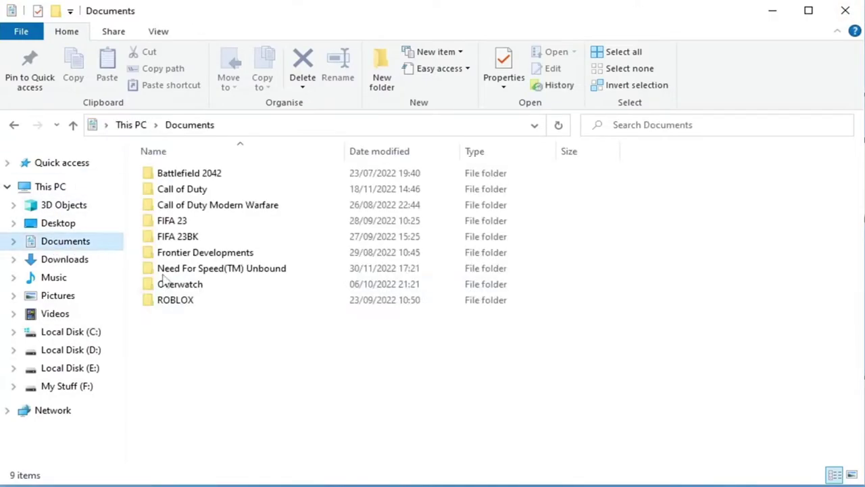
pyautogui.rightClick(269, 271)
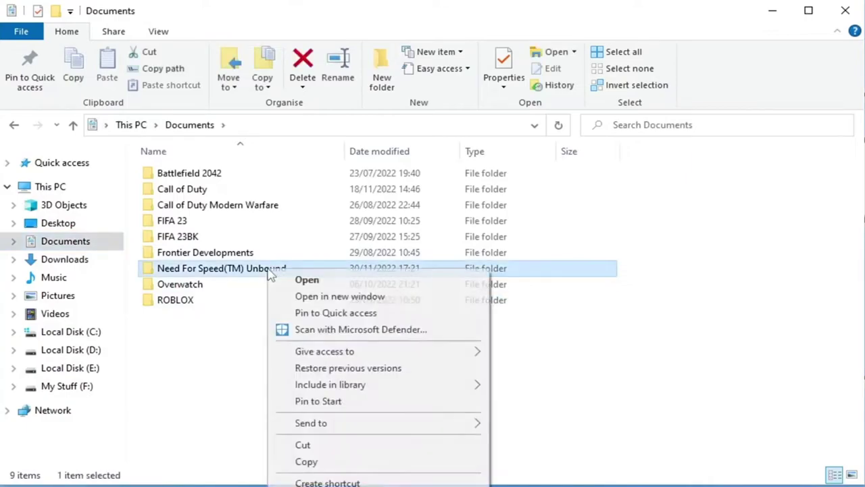
pyautogui.press('m')
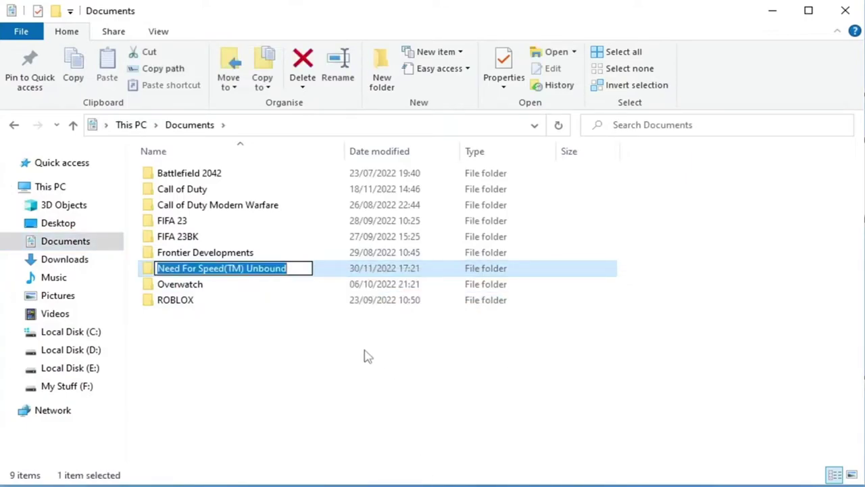
pyautogui.press('End')
pyautogui.write('BK')
pyautogui.press('Return')
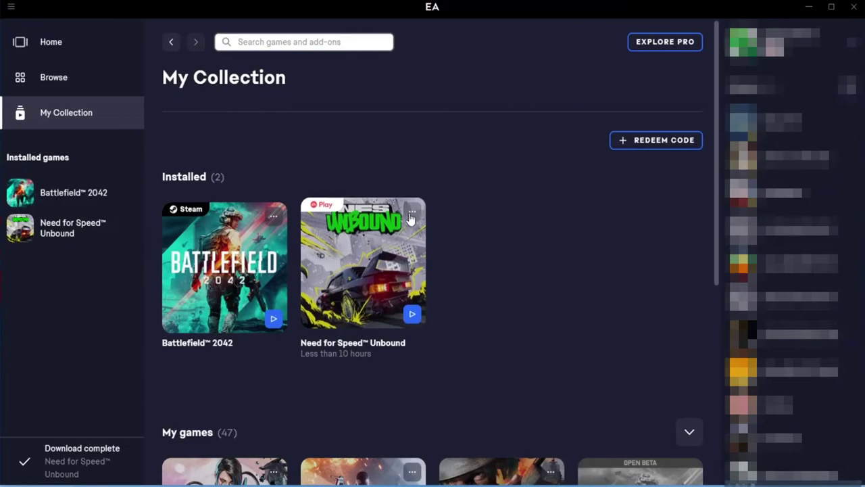
# - Switch to the EA app and start a repair of the installed Need for Speed Unbound game
pyautogui.click(412, 214)
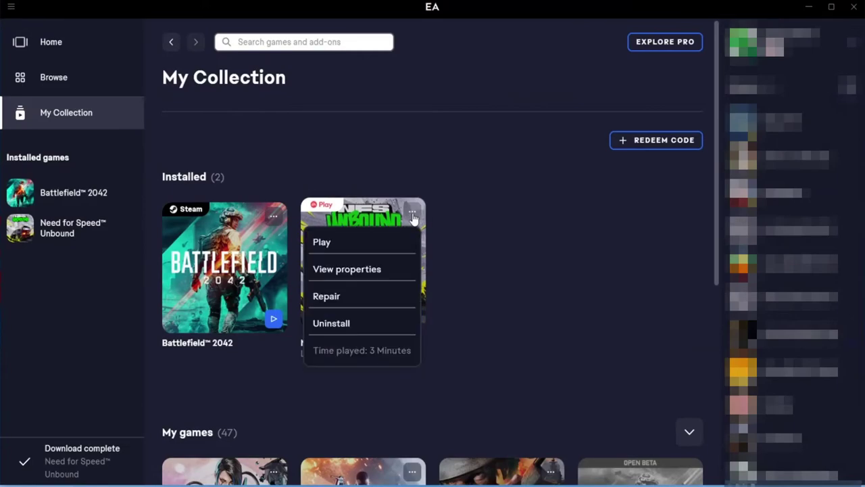
pyautogui.click(390, 297)
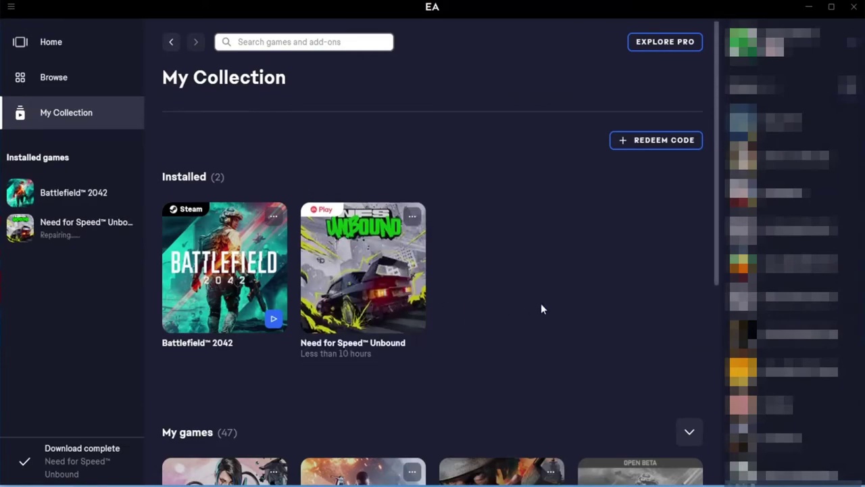